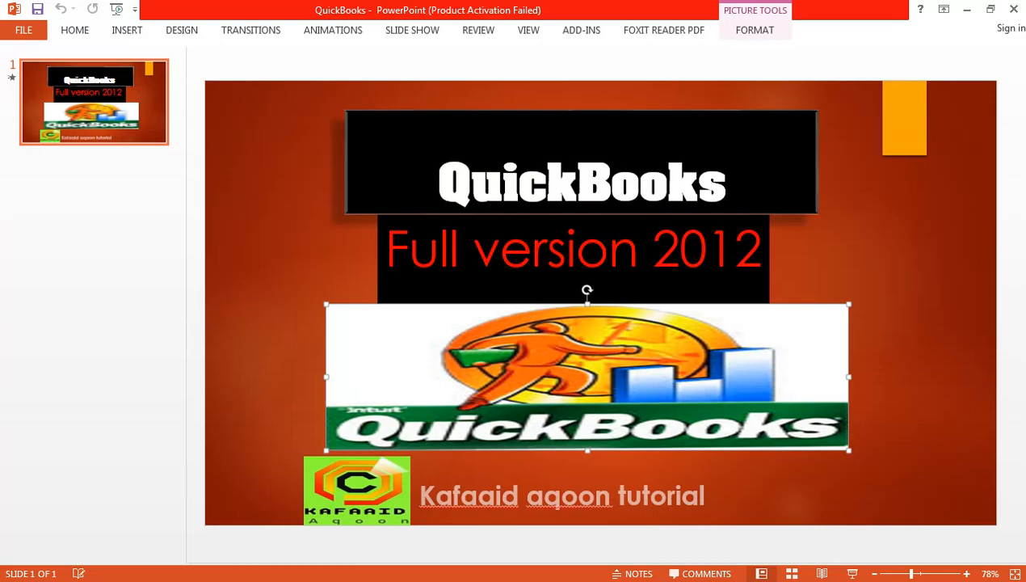
Minimize the PowerPoint presentation and launch QuickBooks Premier from its desktop icon
left_click(854, 580)
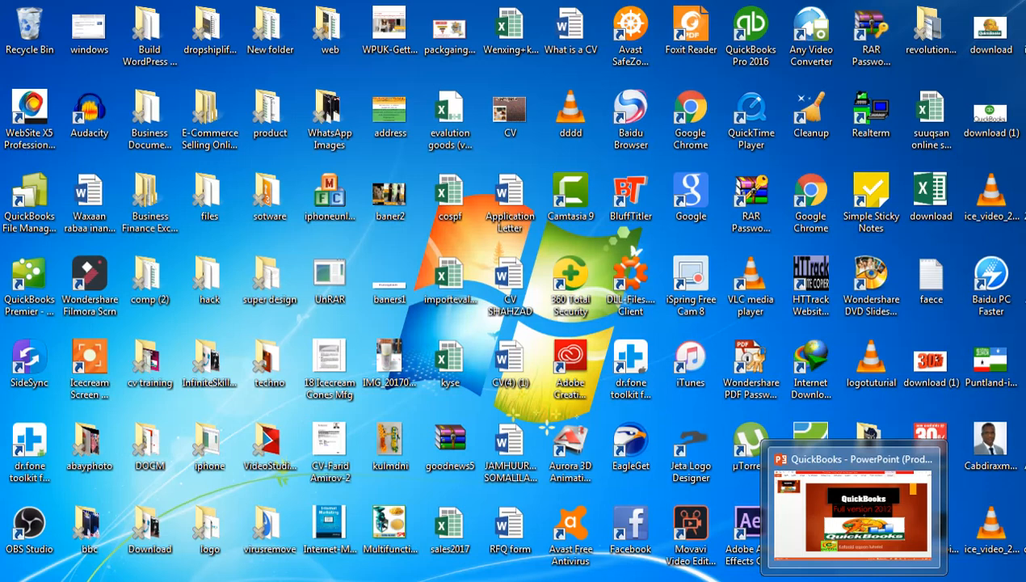
double_click(48, 303)
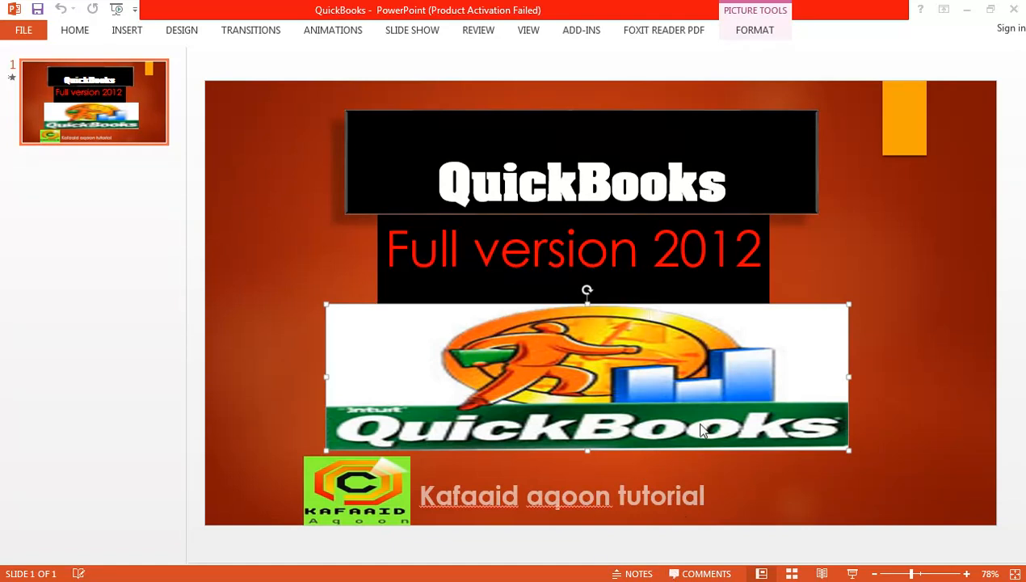
Deselect the slide logo, minimize PowerPoint, and postpone the R 16 update with Install Later
left_click(911, 462)
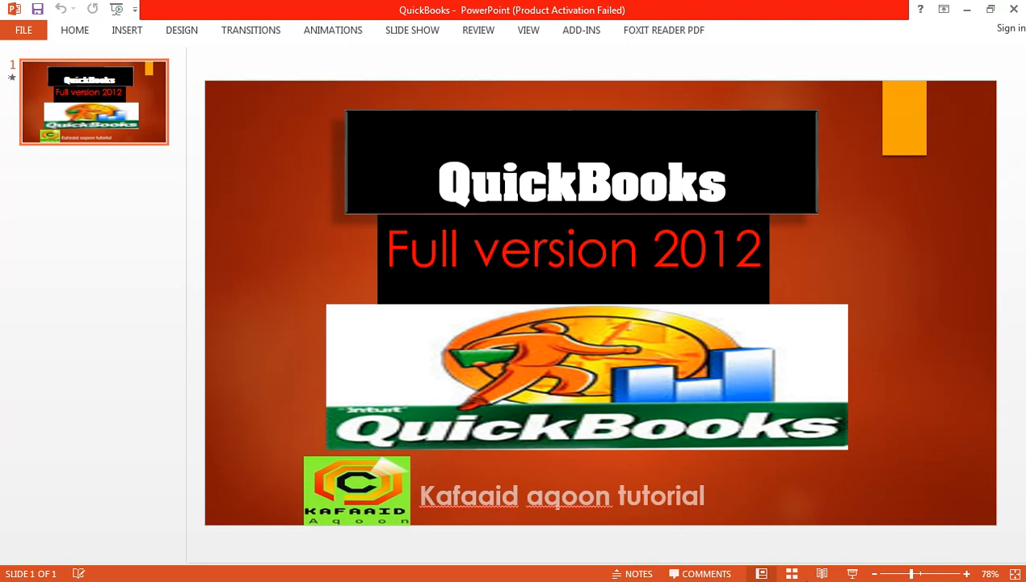
left_click(854, 581)
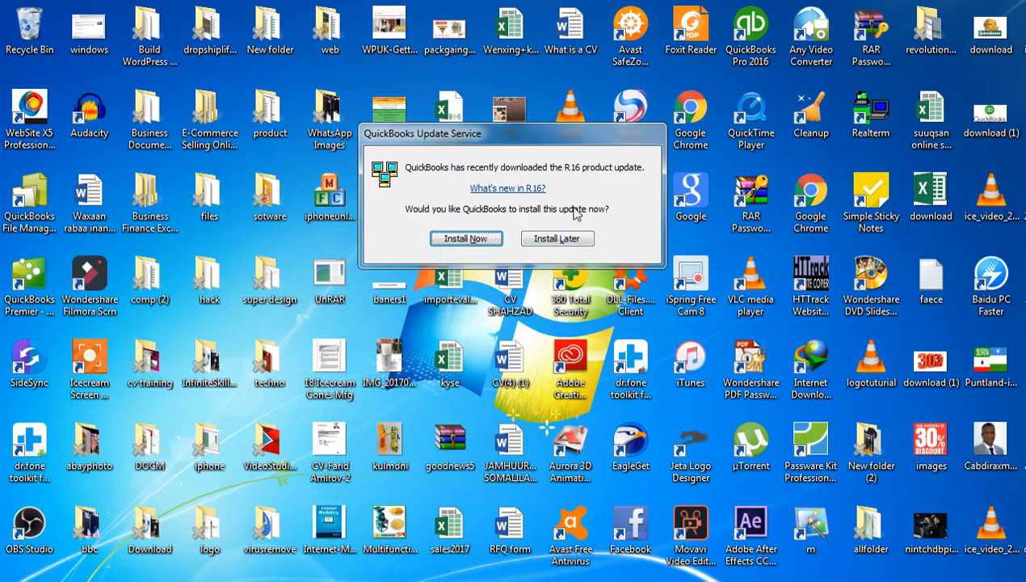
left_click(563, 243)
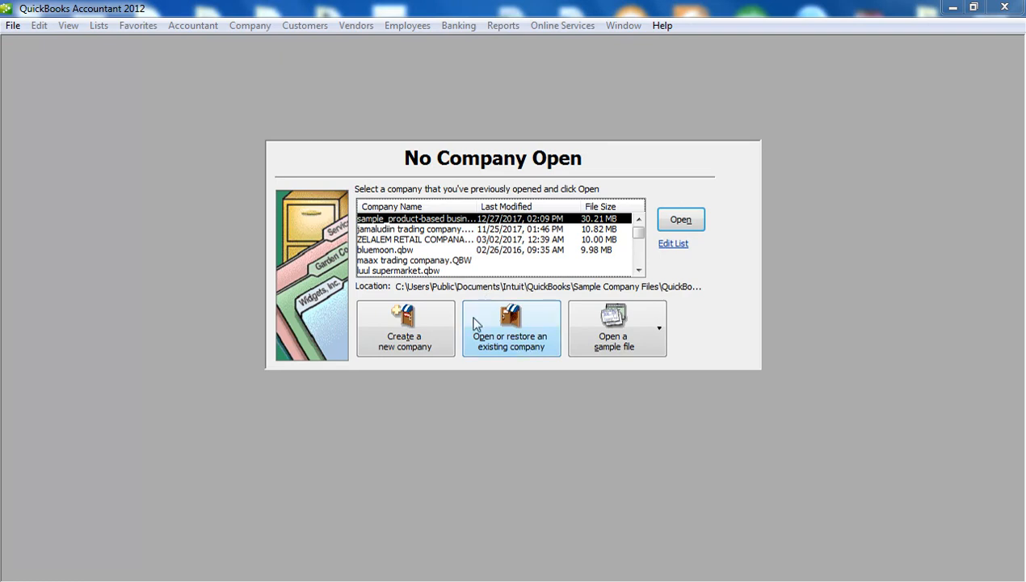
Choose 'Open or restore an existing company' in the No Company Open window
left_click(499, 347)
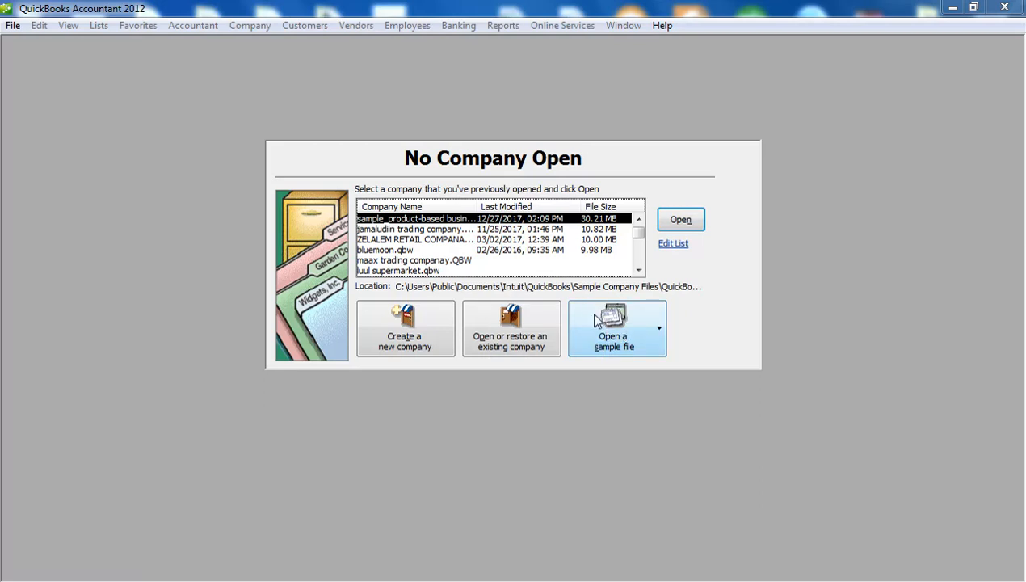
Expand 'Open a sample file' to list the twelve sample company types
left_click(658, 328)
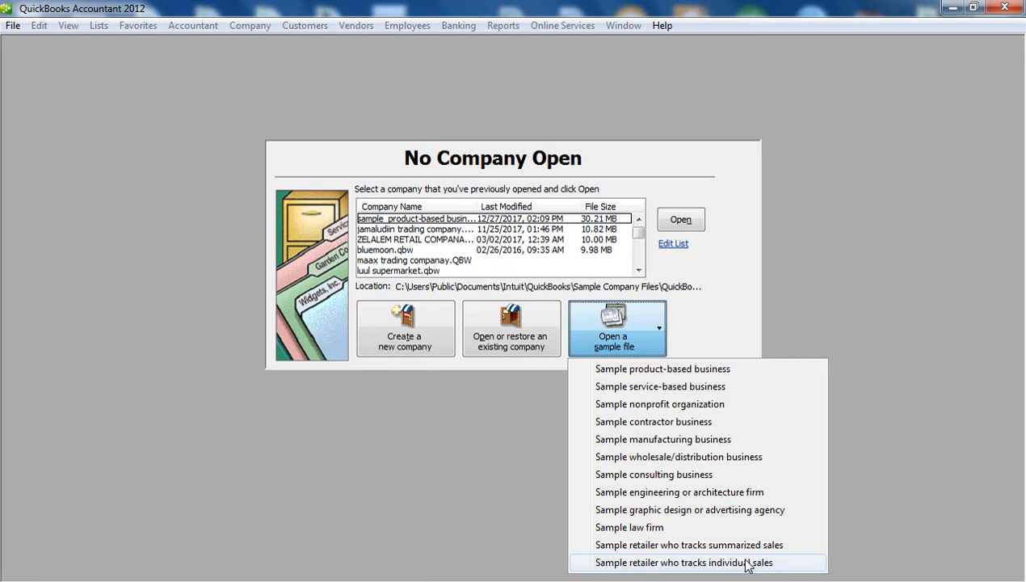
Collapse the sample file list, returning to the No Company Open window
left_click(638, 352)
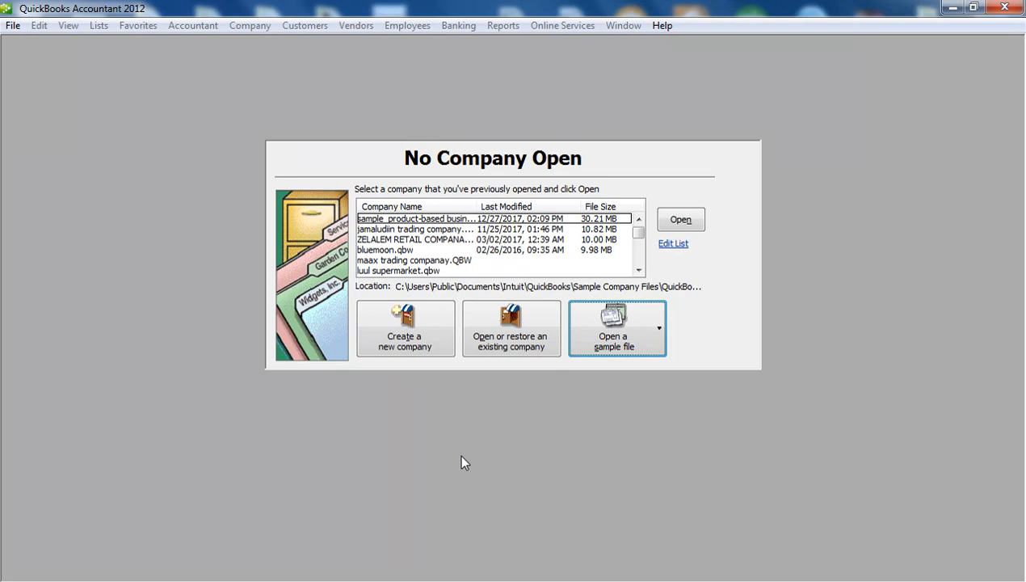
Choose 'Create a new company' to open the QuickBooks Setup window
left_click(417, 352)
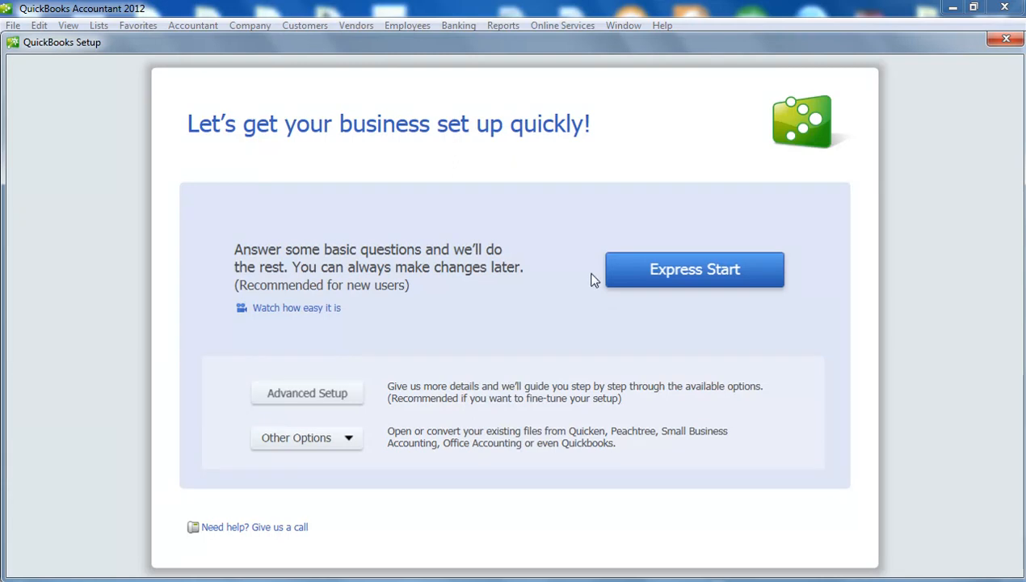
Pick Express Start and begin entering the company name
left_click(739, 278)
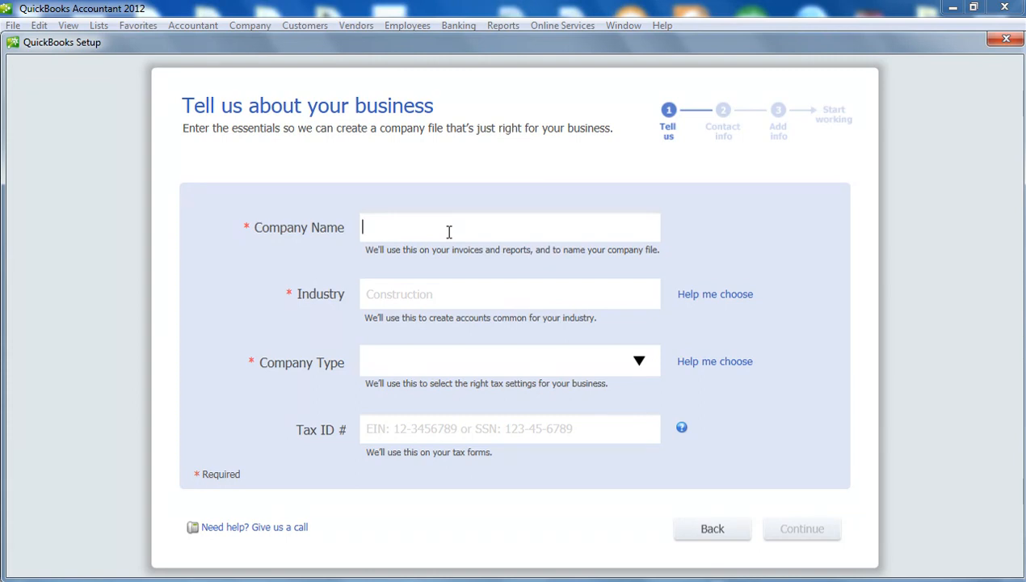
type("Iiba")
key("BackSpace")
key("BackSpace")
key("BackSpace")
Finish the company name as 'liibaan company', then open Help me choose for Industry
type("iiib")
key("BackSpace")
key("BackSpace")
key("BackSpace")
key("BackSpace")
type("iibaan companay")
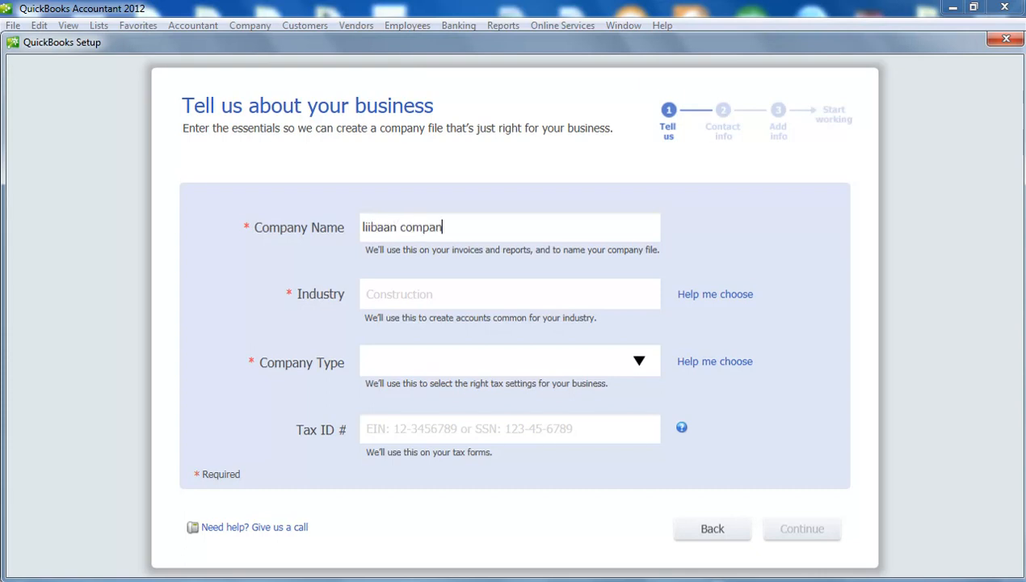
key("BackSpace")
key("BackSpace")
type("y")
left_click(455, 295)
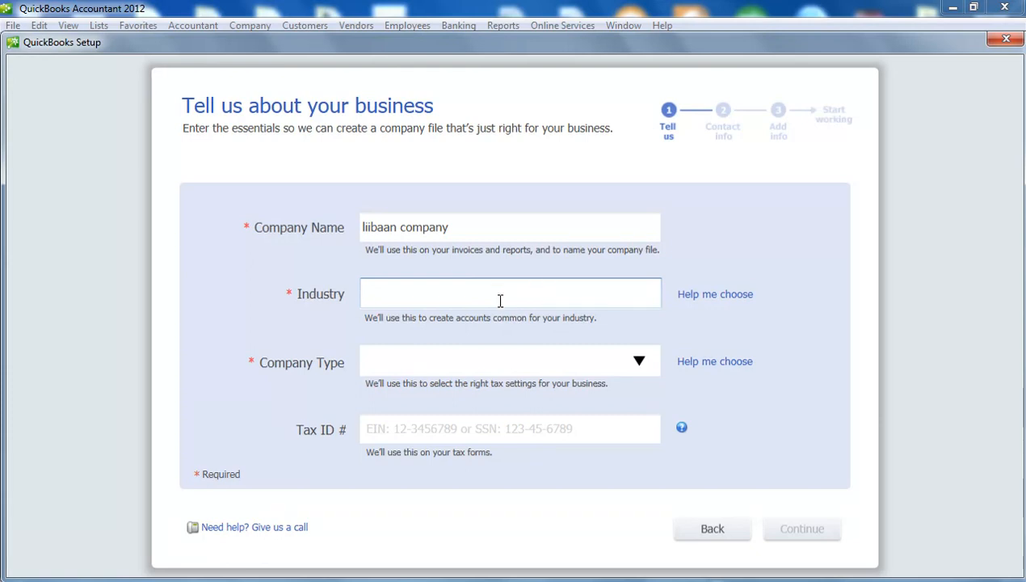
left_click(726, 299)
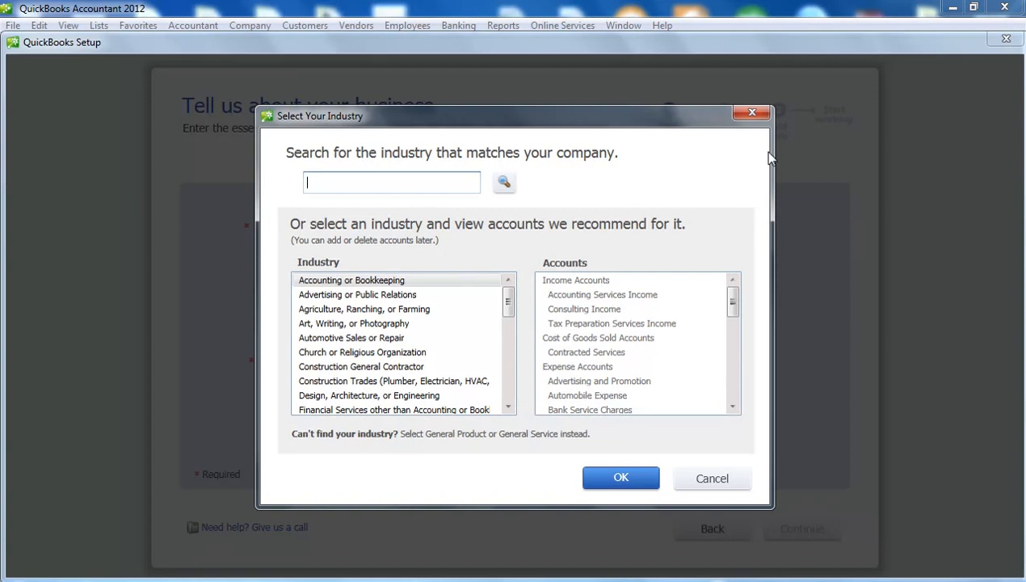
Choose General Product-based Business from the Select Your Industry list and confirm
left_click(751, 112)
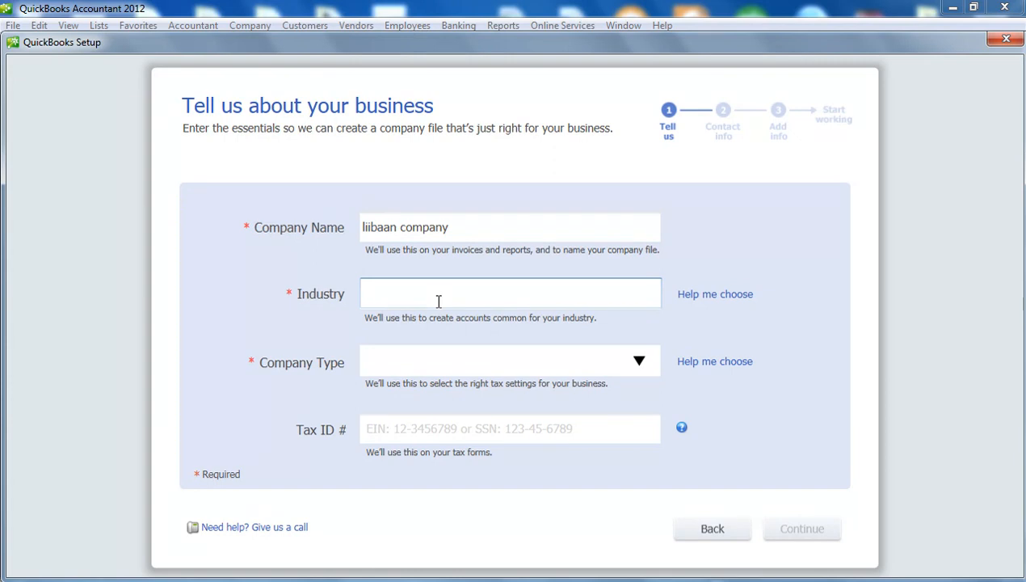
left_click(696, 296)
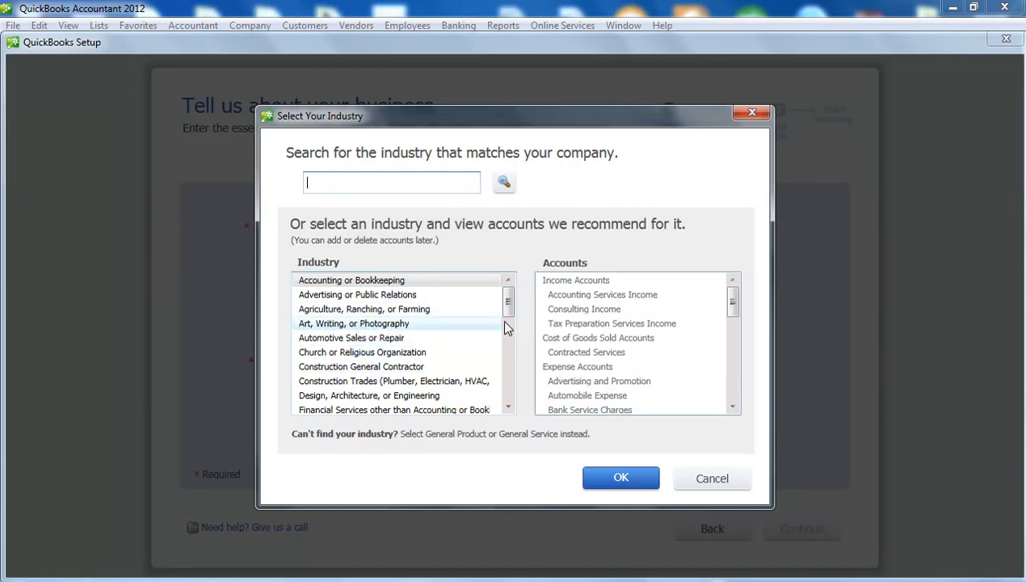
left_click_drag(509, 303, 507, 408)
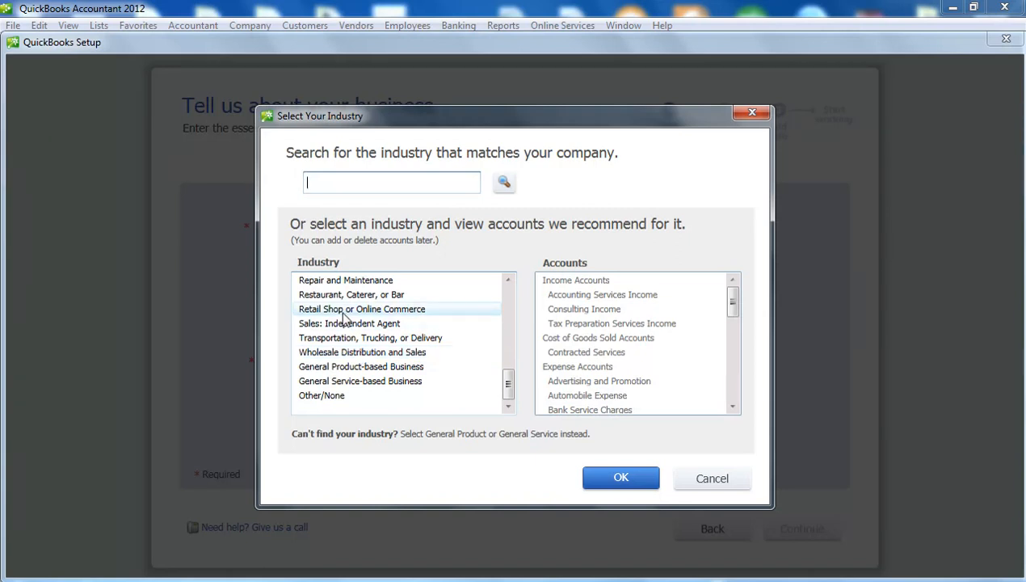
left_click(348, 369)
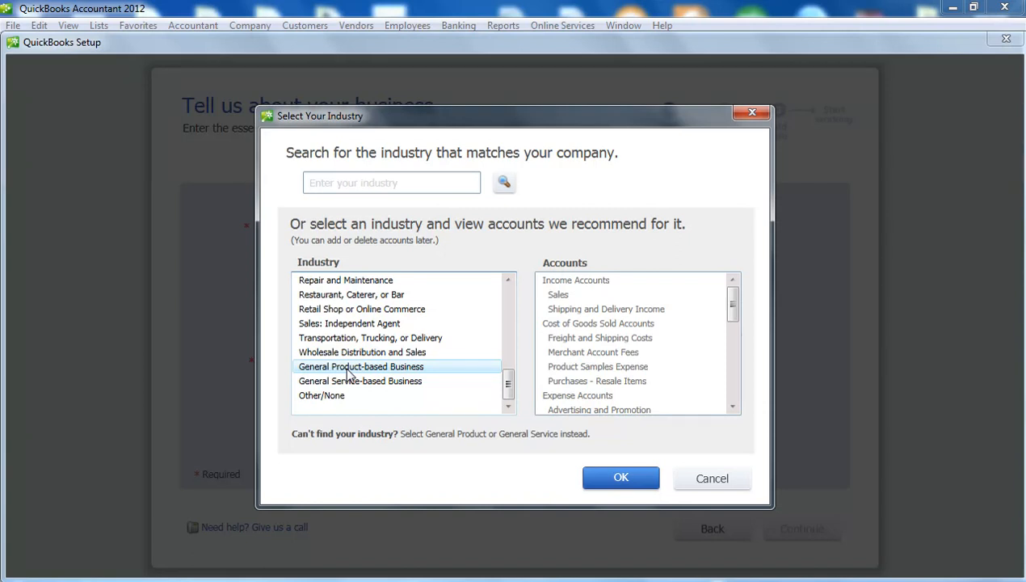
left_click(619, 480)
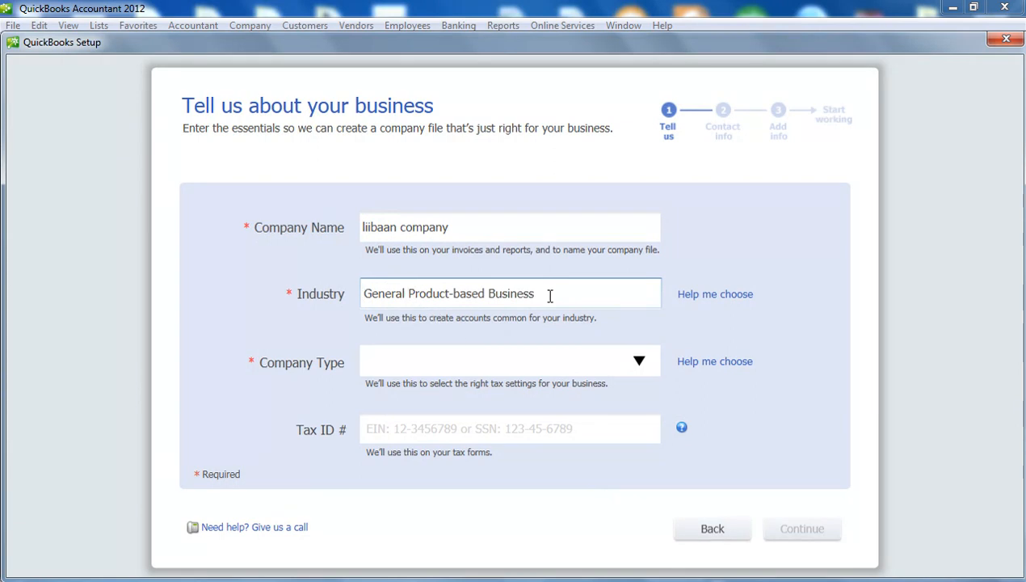
Set Company Type to Sole Proprietorship and continue to the contact information page
left_click(529, 360)
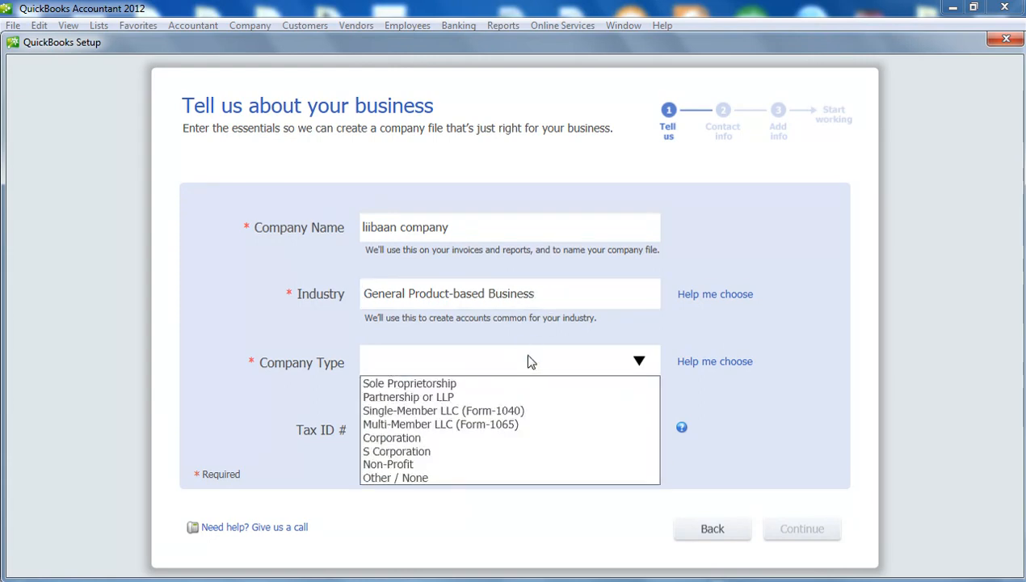
left_click(529, 360)
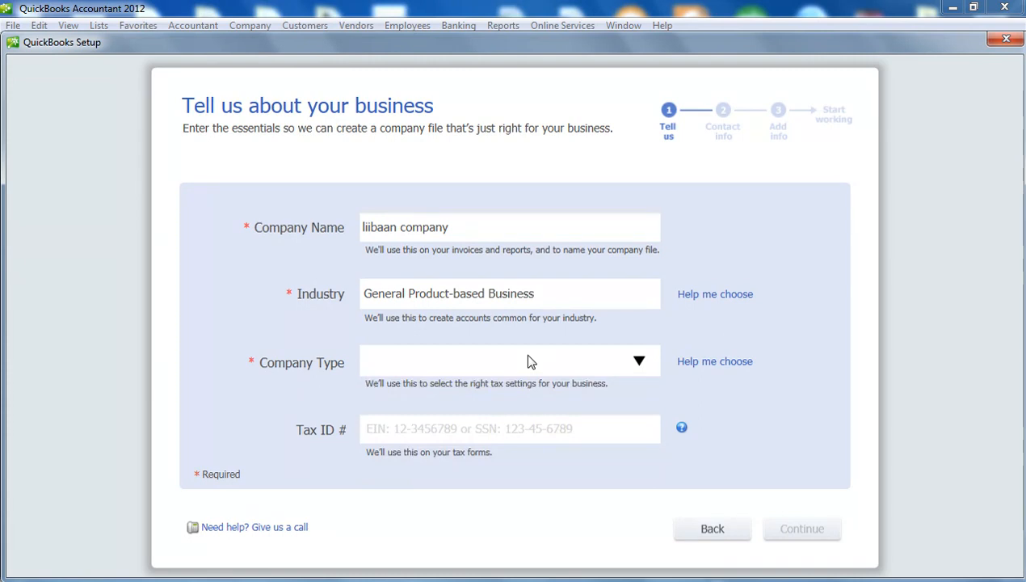
left_click(639, 360)
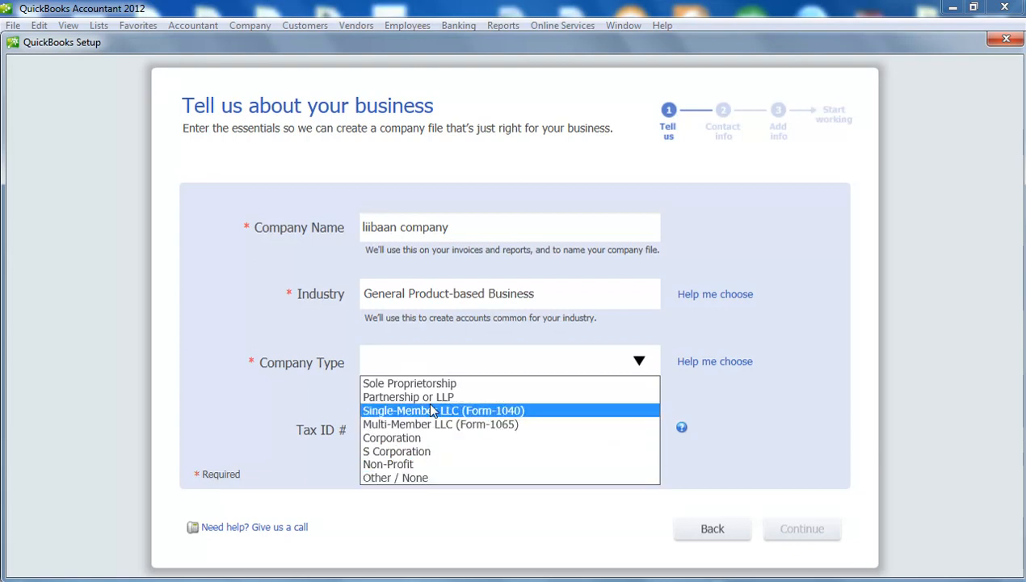
left_click(445, 385)
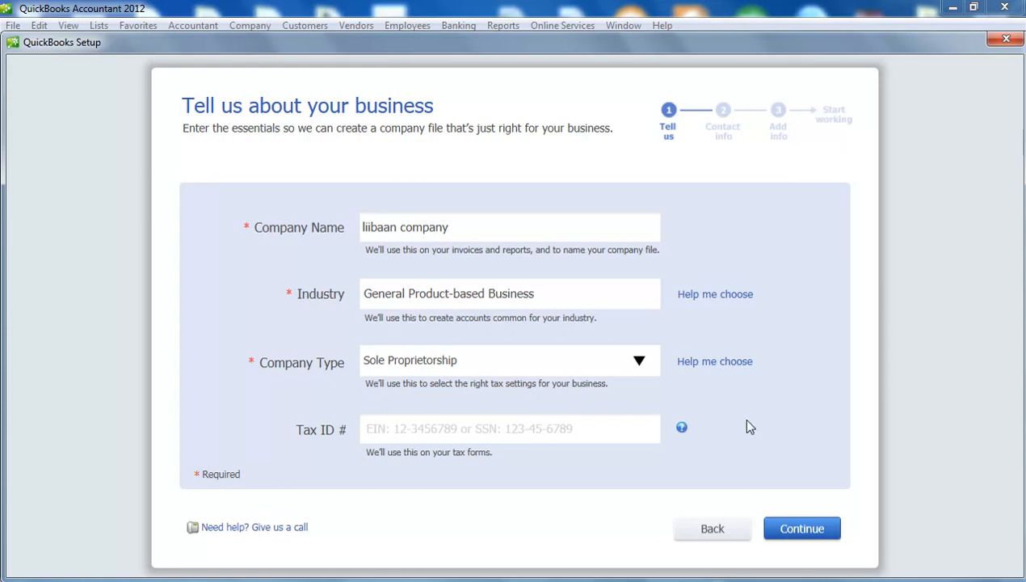
left_click(800, 530)
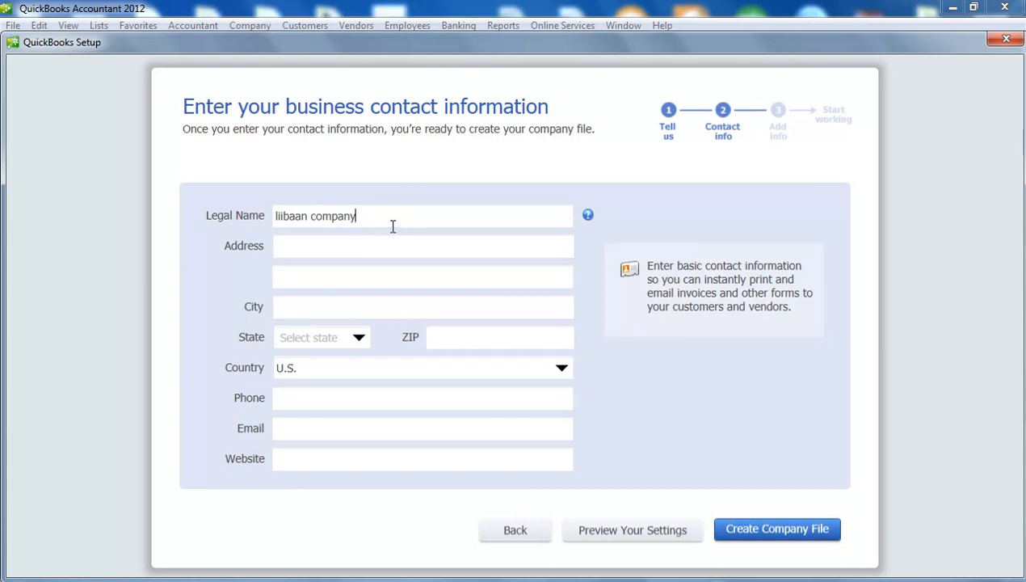
Correct the legal name to 'General trading company' and enter the address 'central hargeisa'
key("BackSpace")
key("BackSpace")
key("BackSpace")
key("BackSpace")
key("BackSpace")
key("BackSpace")
key("BackSpace")
type("General trading company")
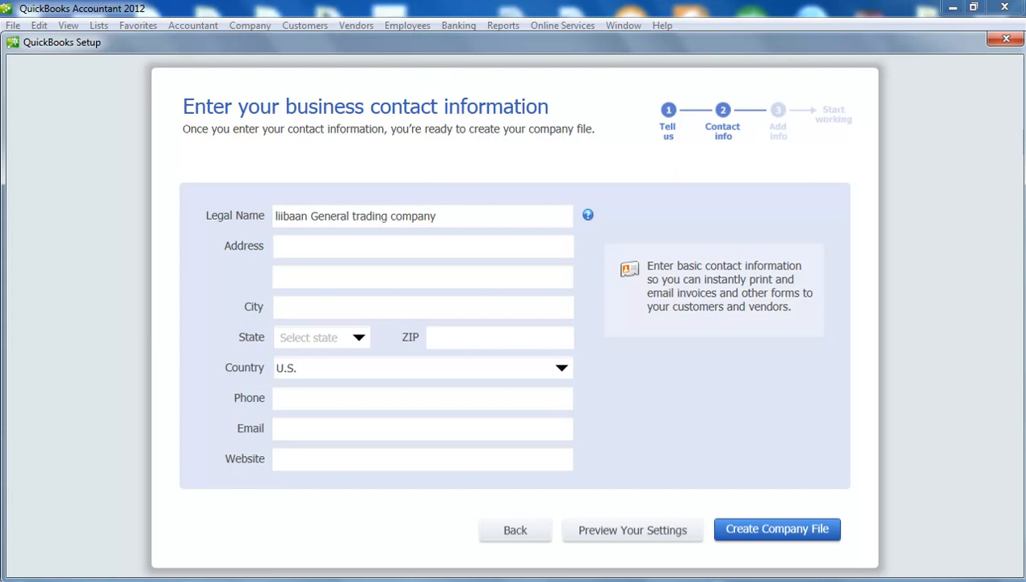
left_click(345, 252)
type("hargeisa")
key("BackSpace")
key("BackSpace")
key("BackSpace")
key("BackSpace")
key("BackSpace")
key("BackSpace")
key("BackSpace")
key("BackSpace")
type("central hargeisa")
Leave the state unselected and set the company's Country to Other
left_click(339, 309)
type("hargeisa")
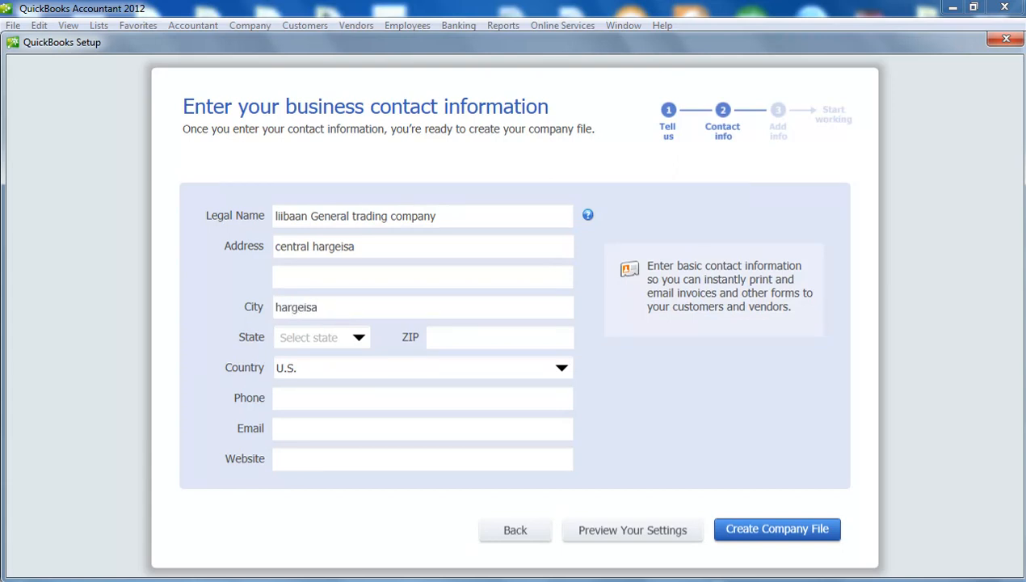
left_click(359, 339)
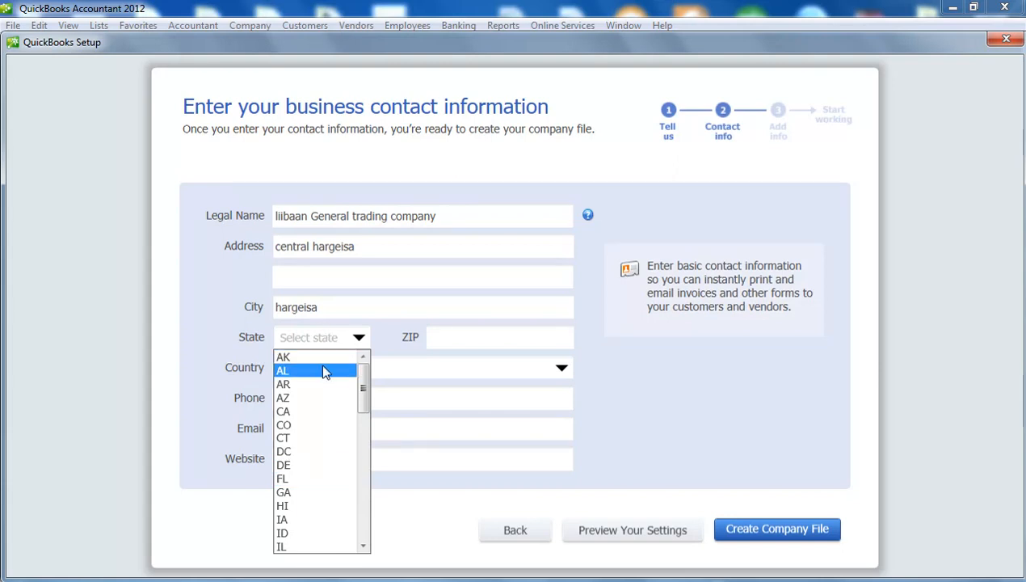
left_click_drag(363, 393, 335, 371)
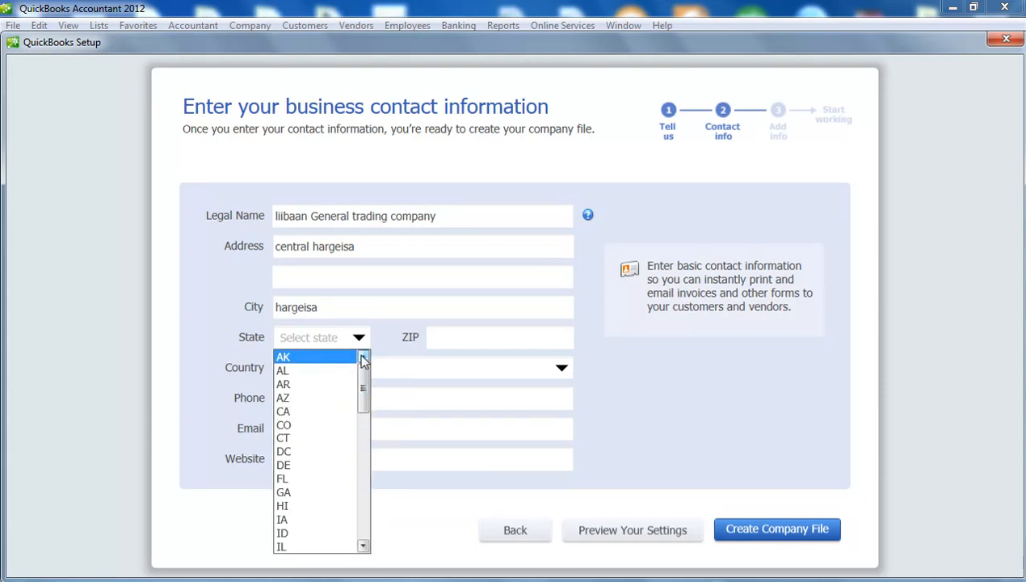
left_click(361, 344)
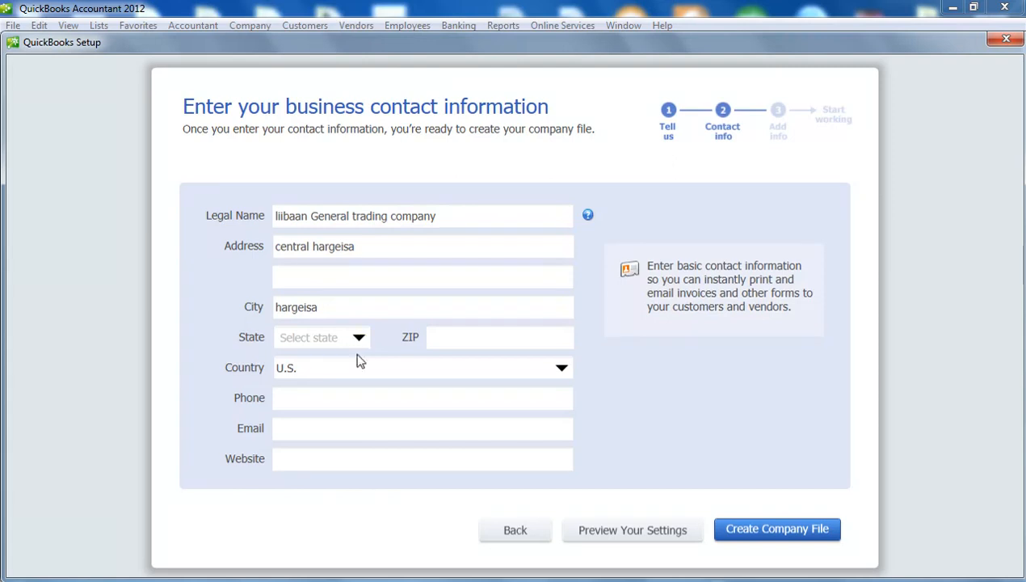
left_click(448, 367)
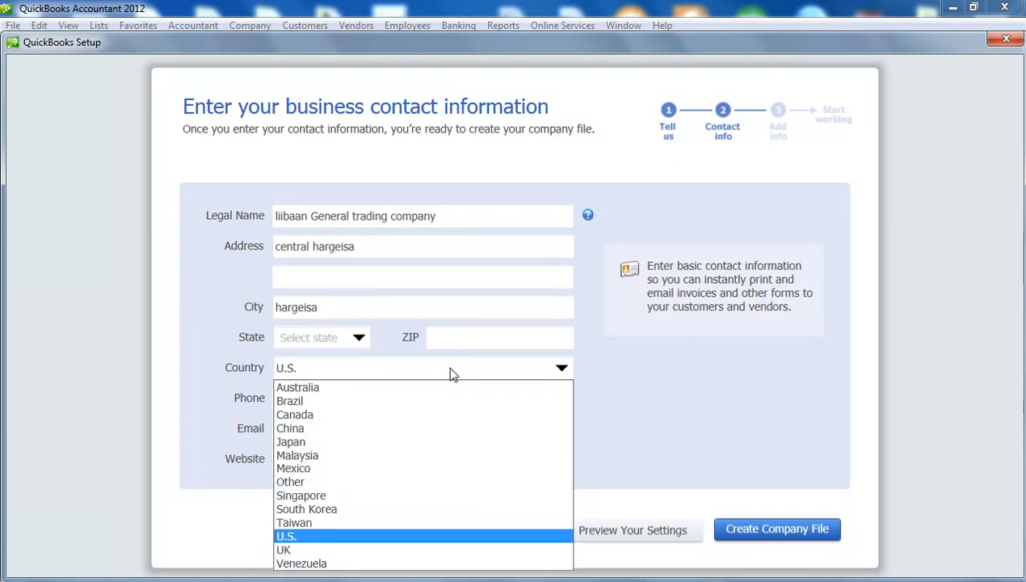
left_click(409, 487)
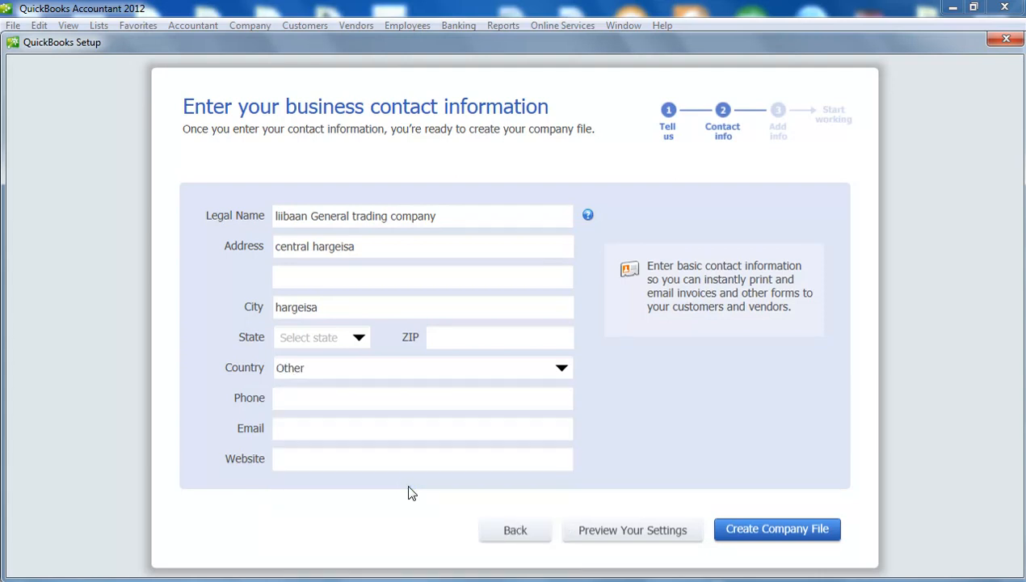
Fill in the company phone number, e-mail address and website
left_click(370, 396)
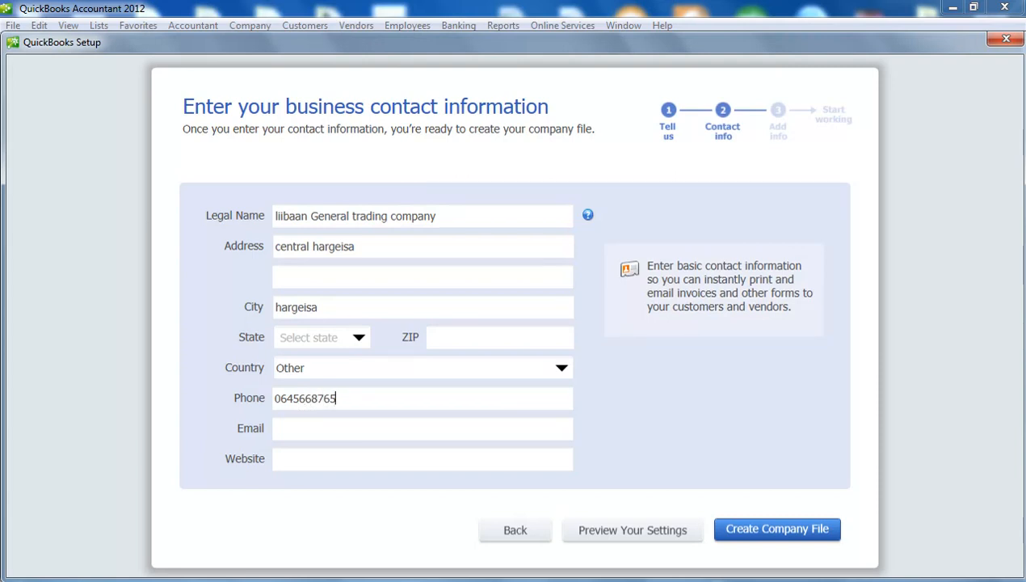
left_click(345, 426)
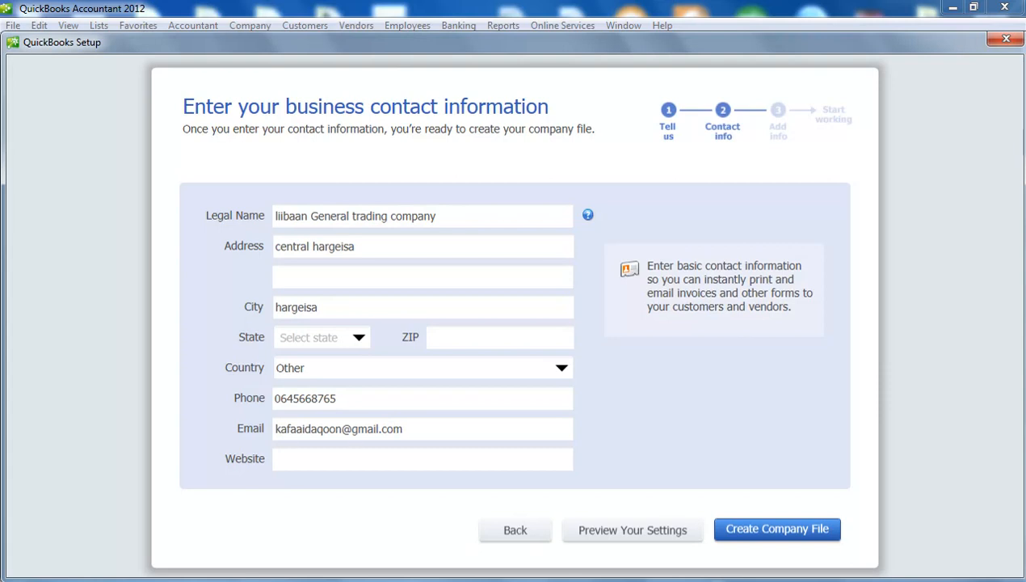
left_click(346, 465)
type("www.kafaaidaqon")
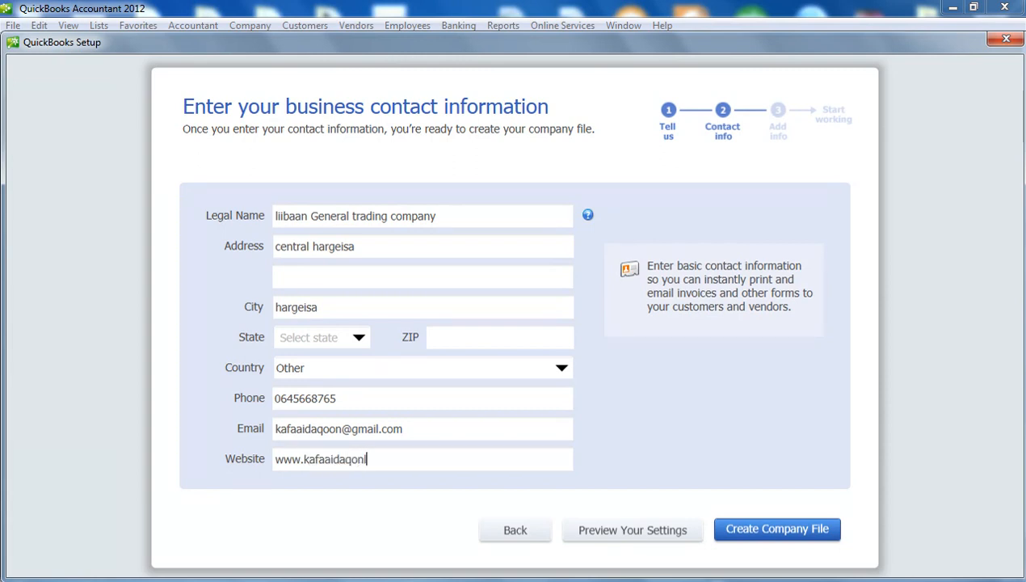
type(".com")
Create the company file from the entered business details
left_click(755, 535)
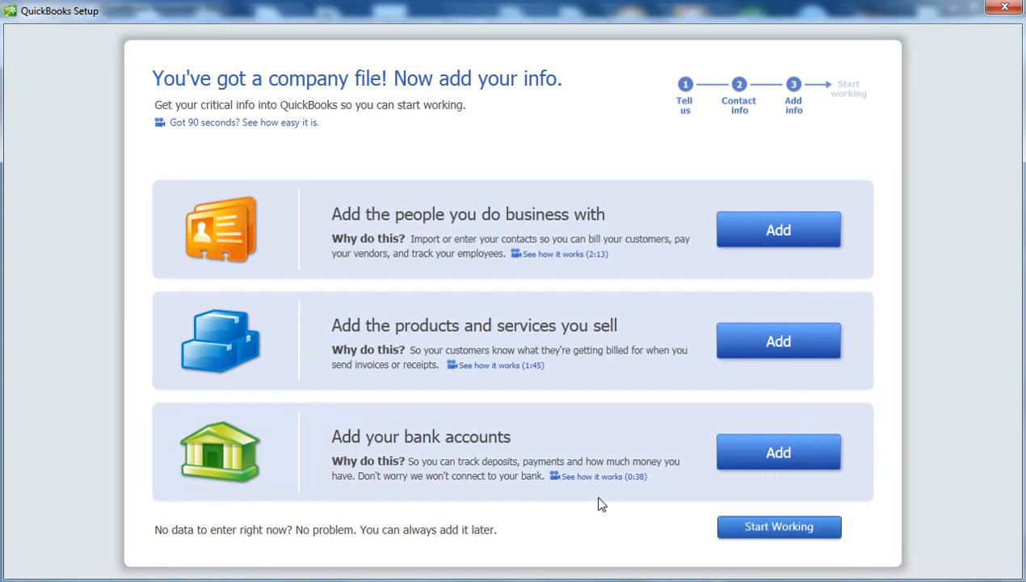
left_click(760, 231)
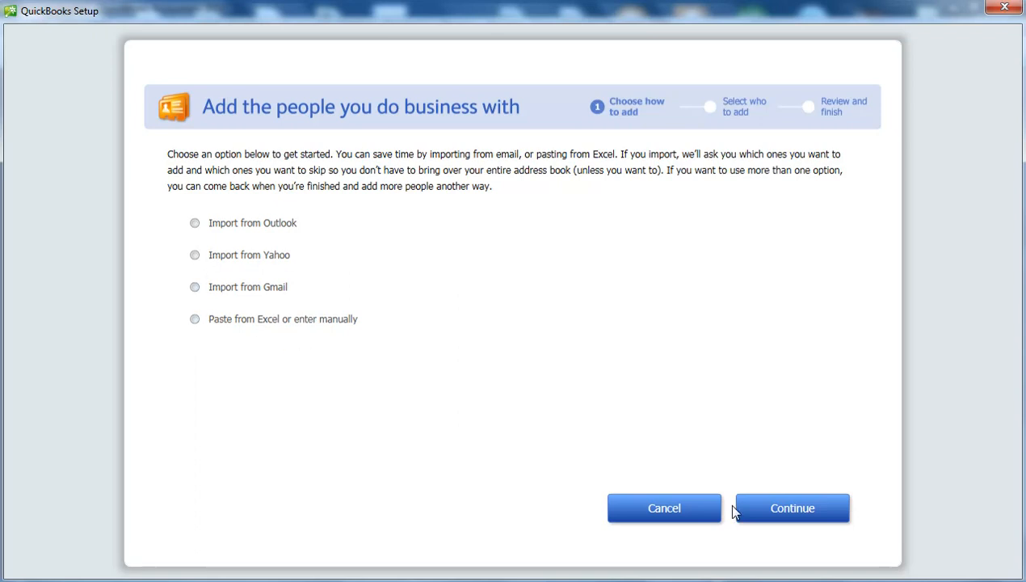
left_click(687, 509)
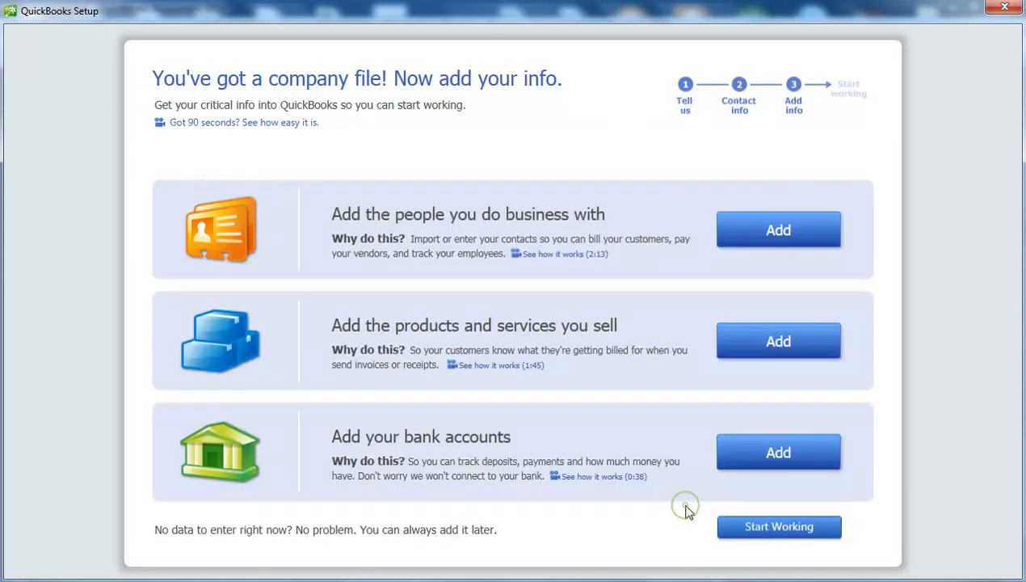
left_click(760, 348)
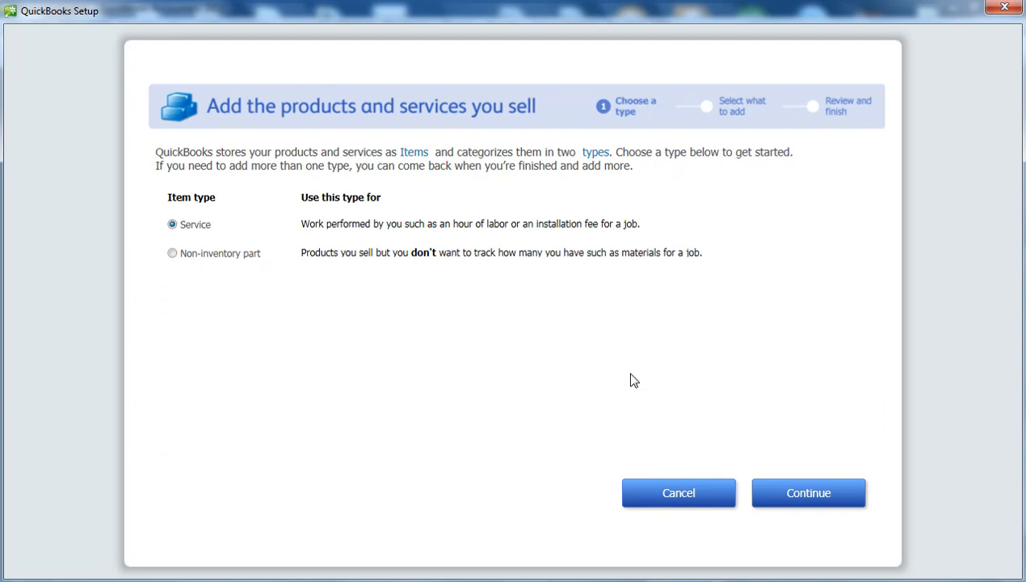
left_click(692, 493)
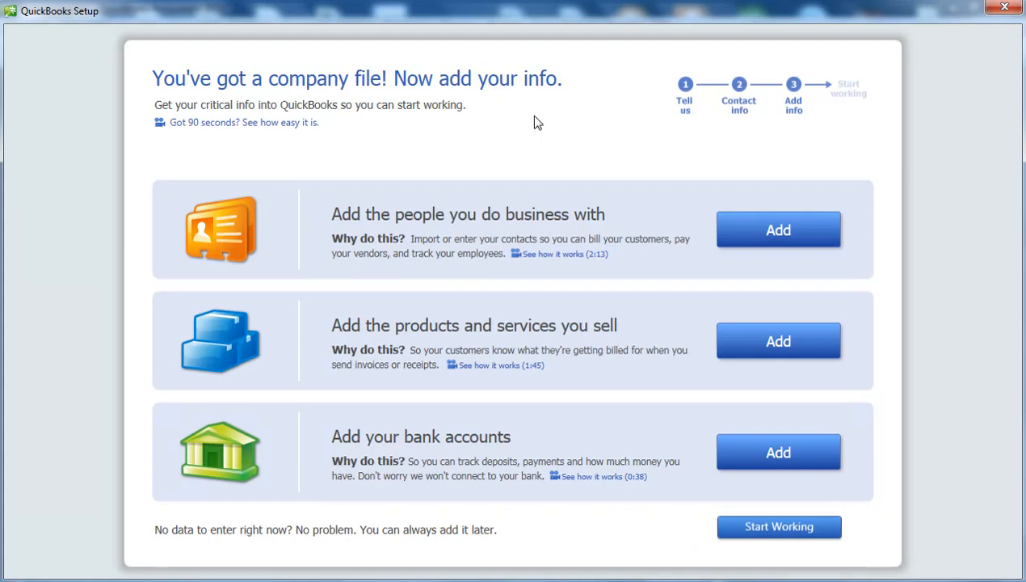
Finish setup to reach the Home page and bring up the Quick Start Center
left_click(763, 535)
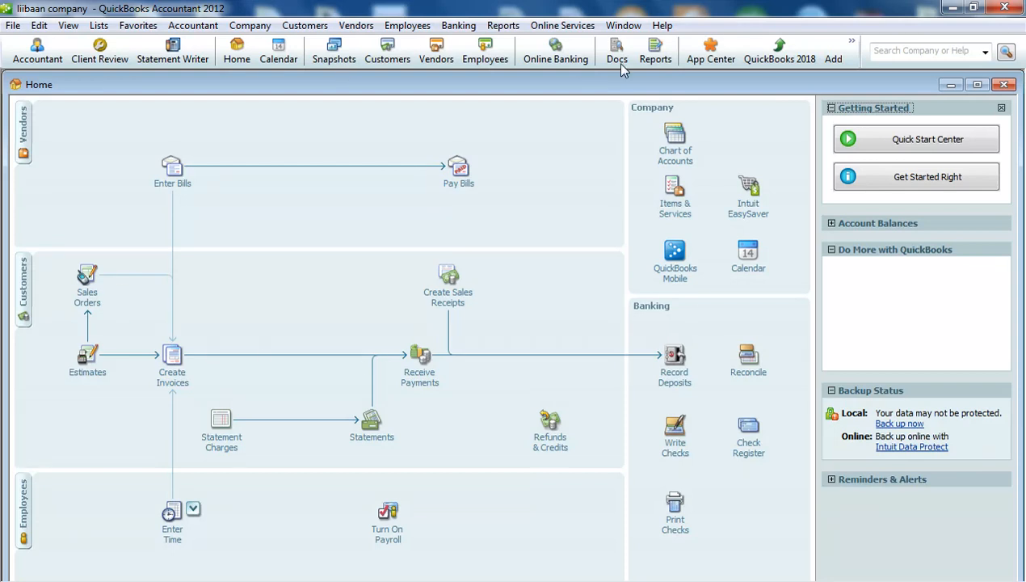
left_click(680, 244)
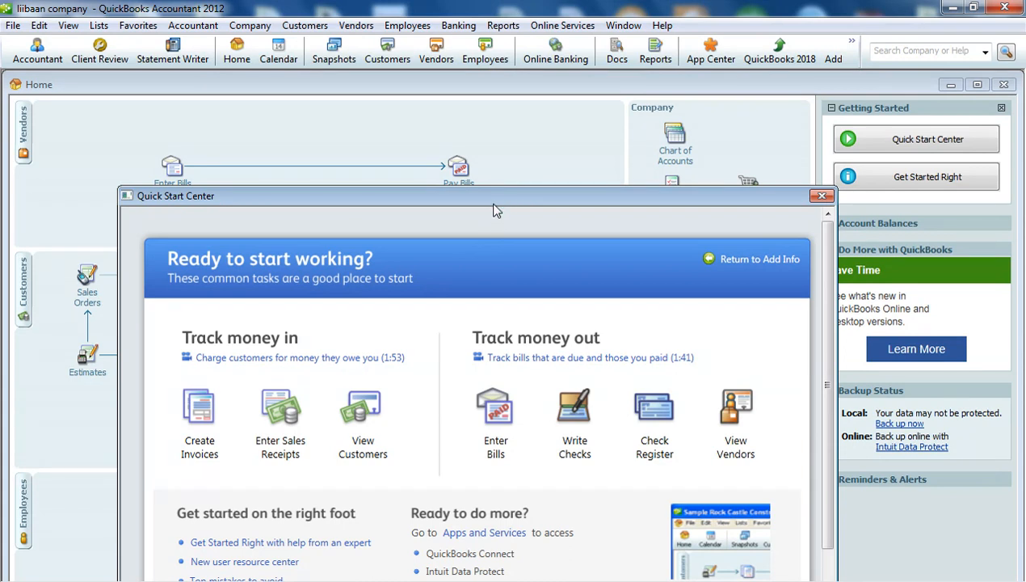
Move the Quick Start Center window higher, review it, then close it
left_click_drag(494, 209, 480, 75)
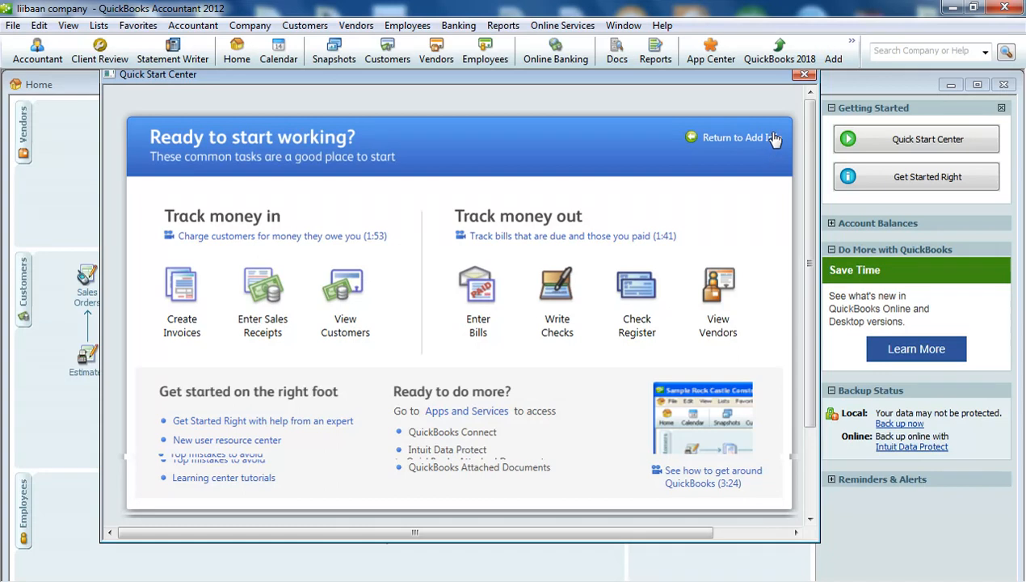
left_click(804, 76)
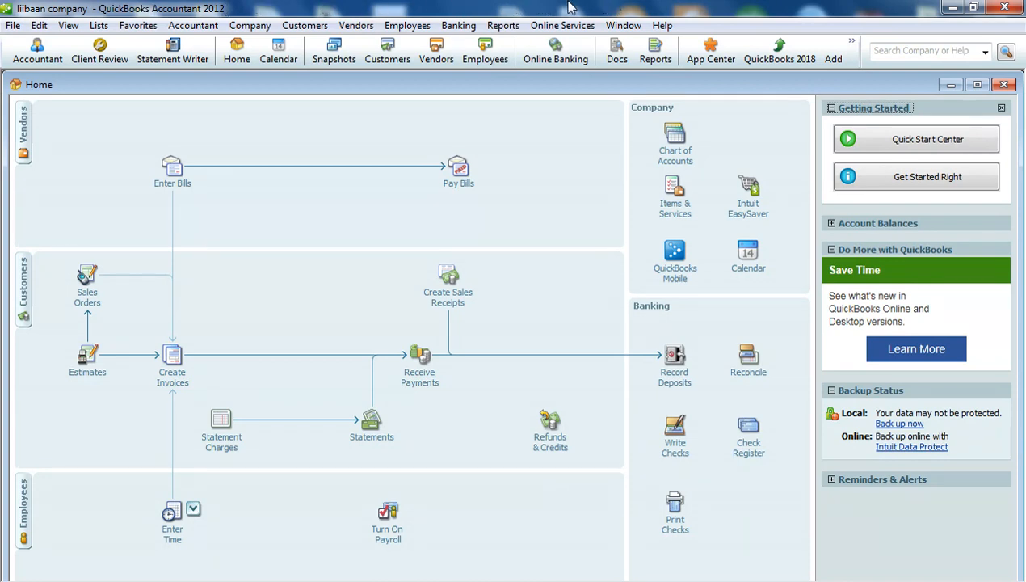
left_click(67, 25)
mouse_move(98, 24)
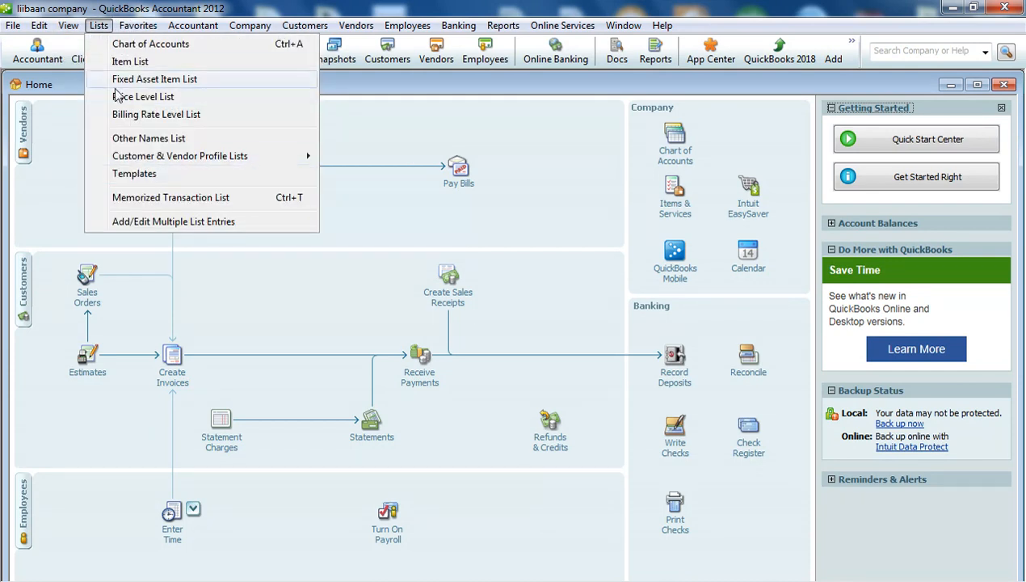
left_click(358, 88)
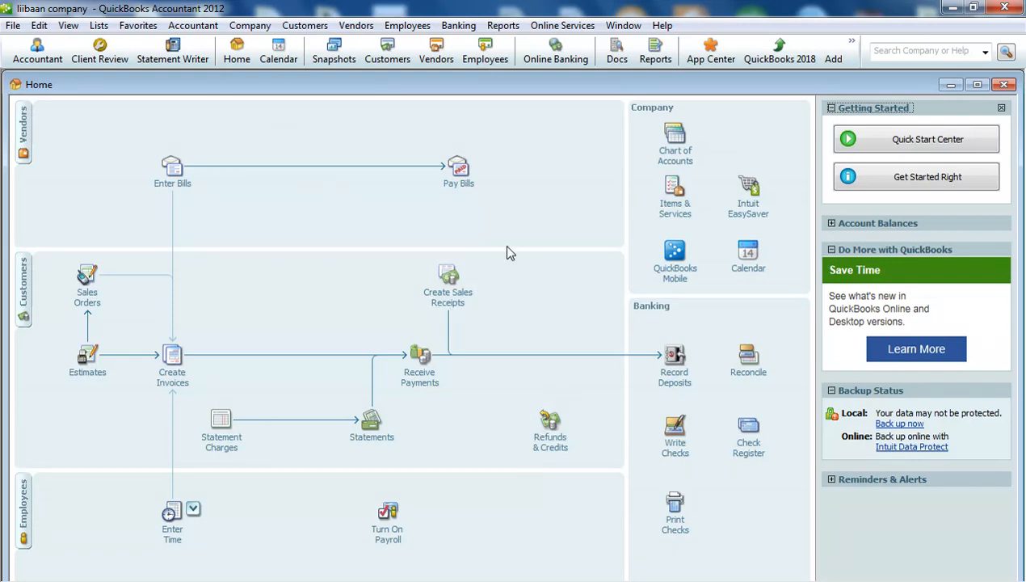
left_click(664, 434)
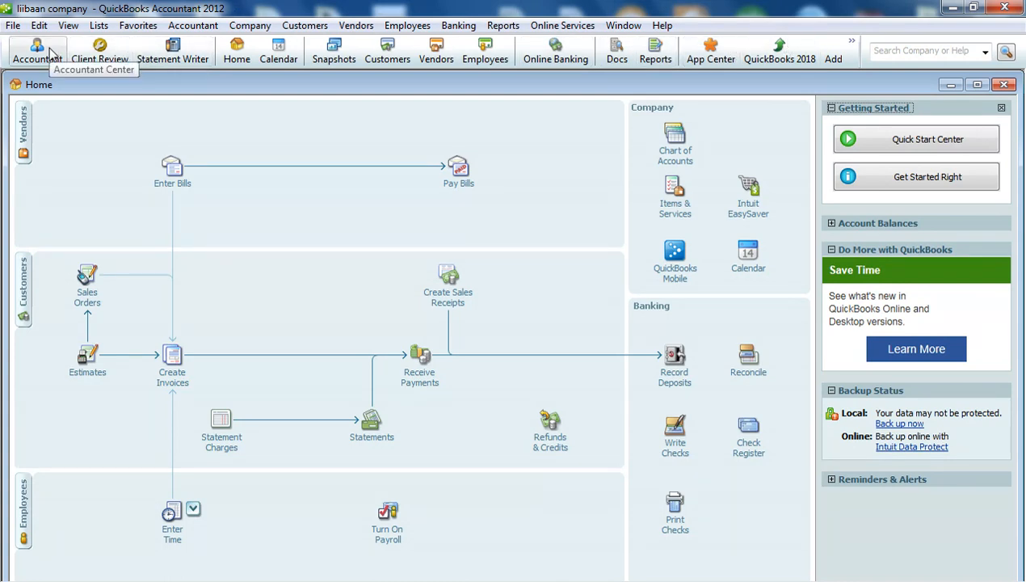
left_click(140, 28)
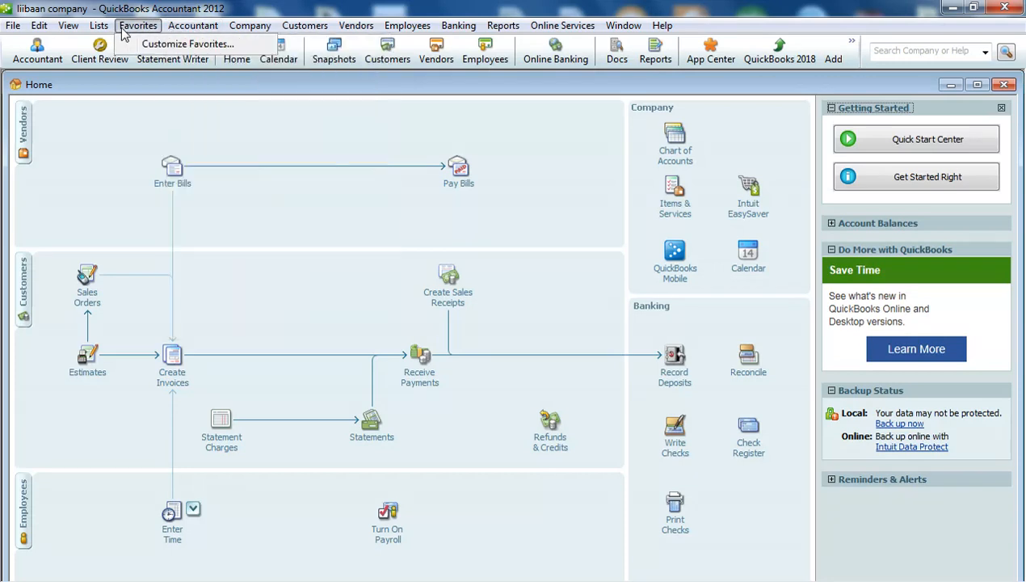
mouse_move(102, 29)
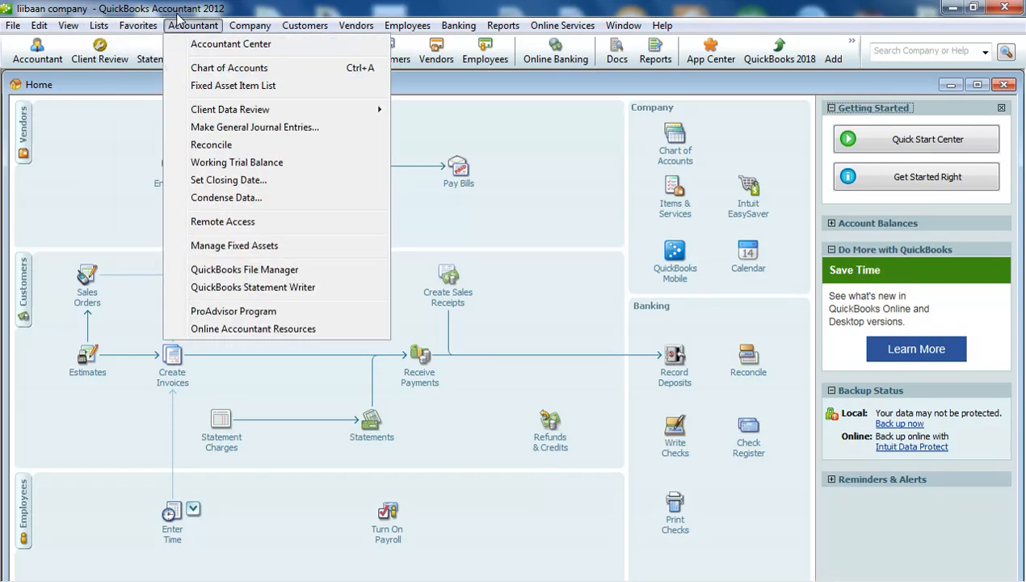
mouse_move(249, 25)
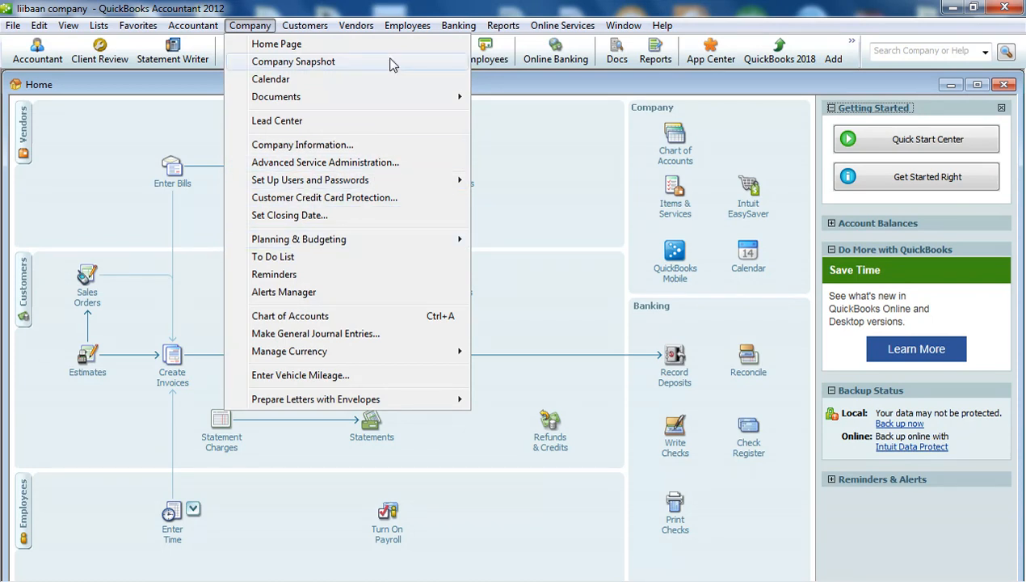
mouse_move(192, 26)
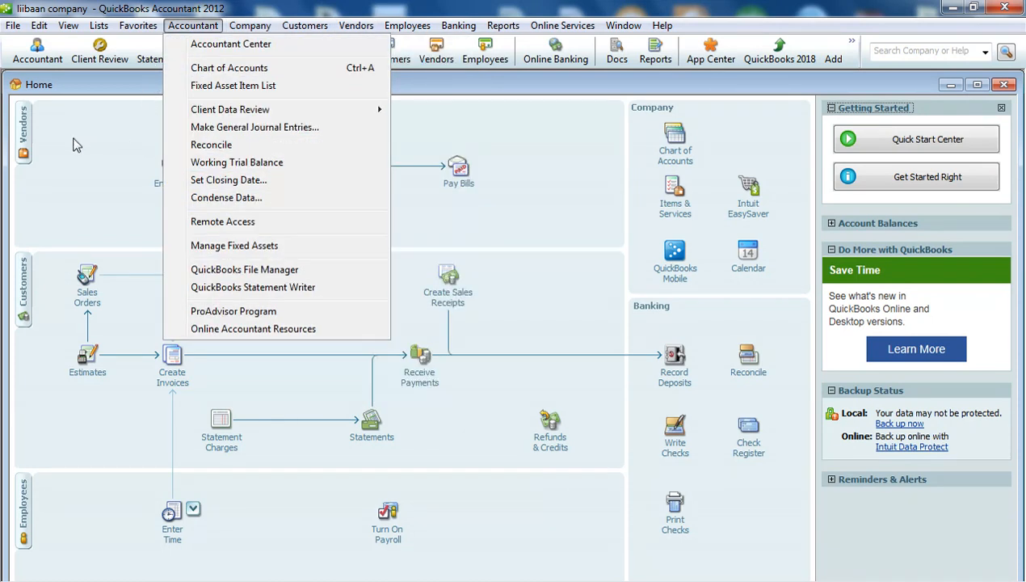
left_click(98, 87)
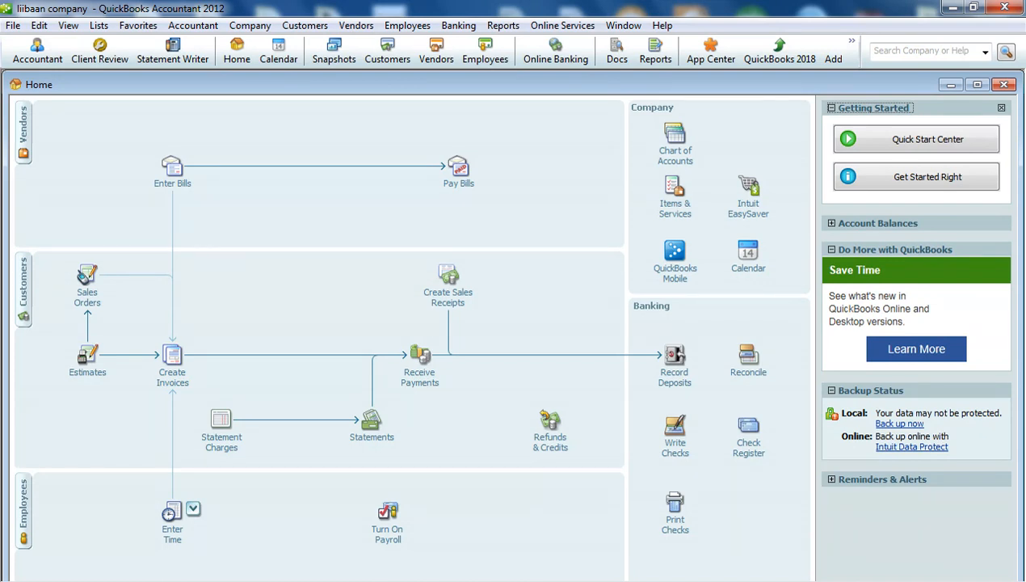
mouse_move(769, 581)
left_click(595, 580)
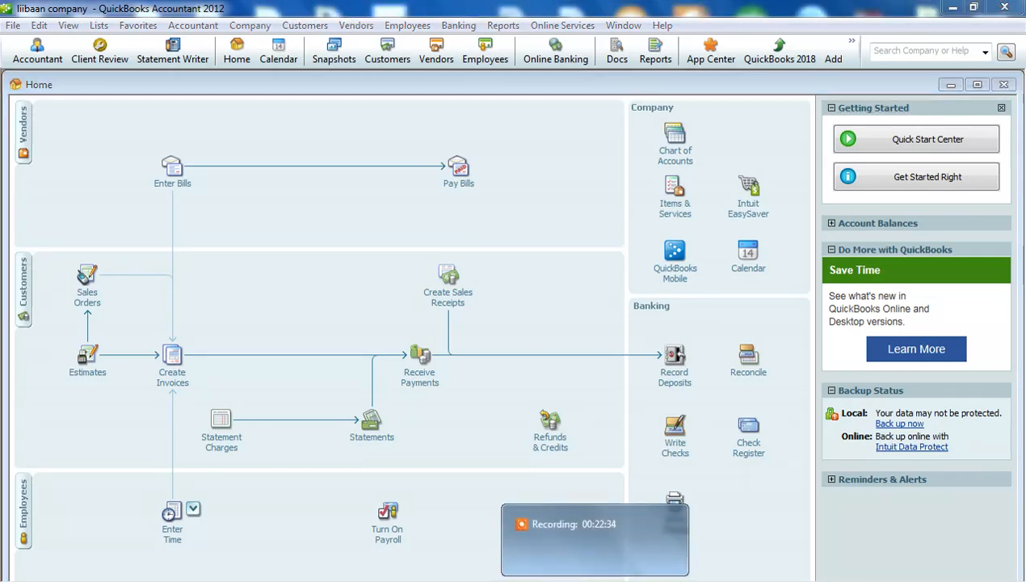